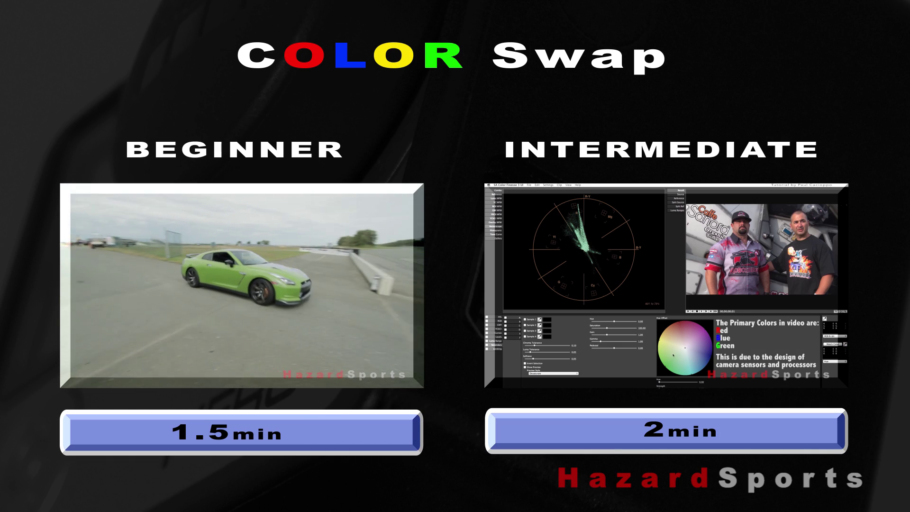
In Premiere Pro, apply Change to Color from Video Effects > Color Correction to the MVI_8099 clip.
left_click(367, 473)
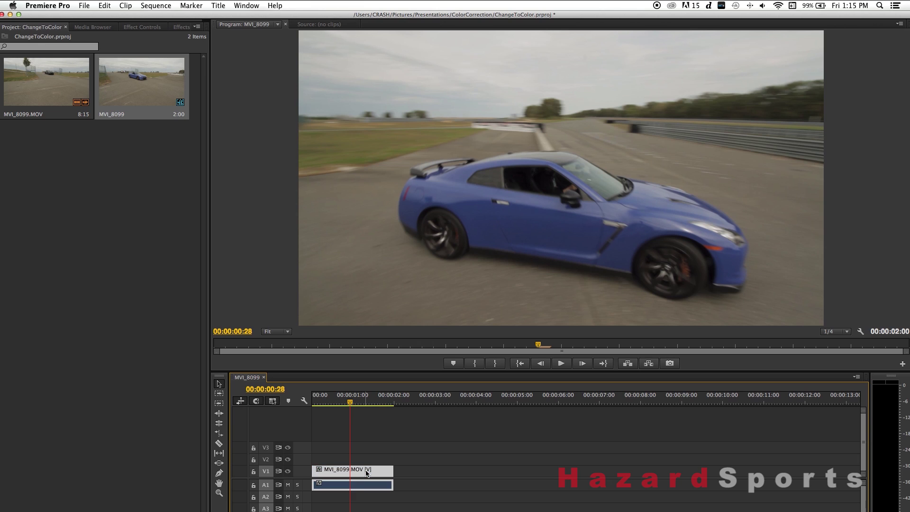
left_click(180, 27)
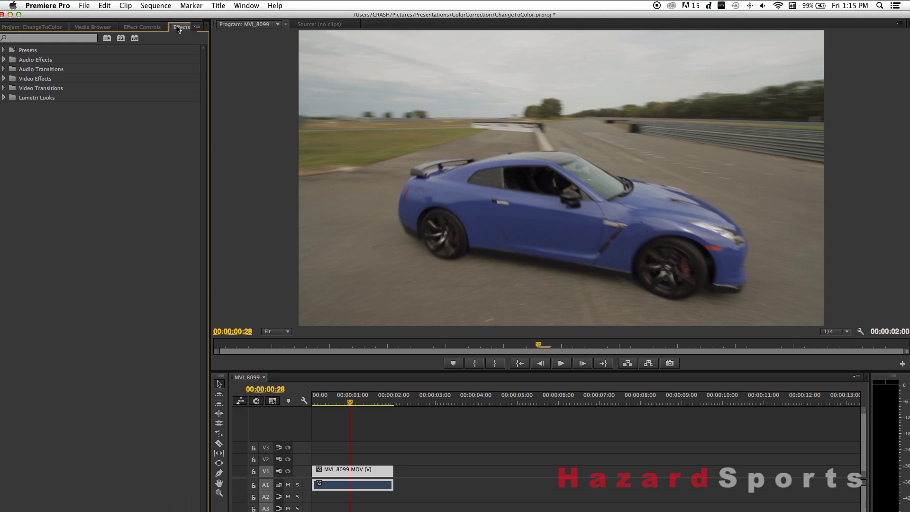
left_click(4, 79)
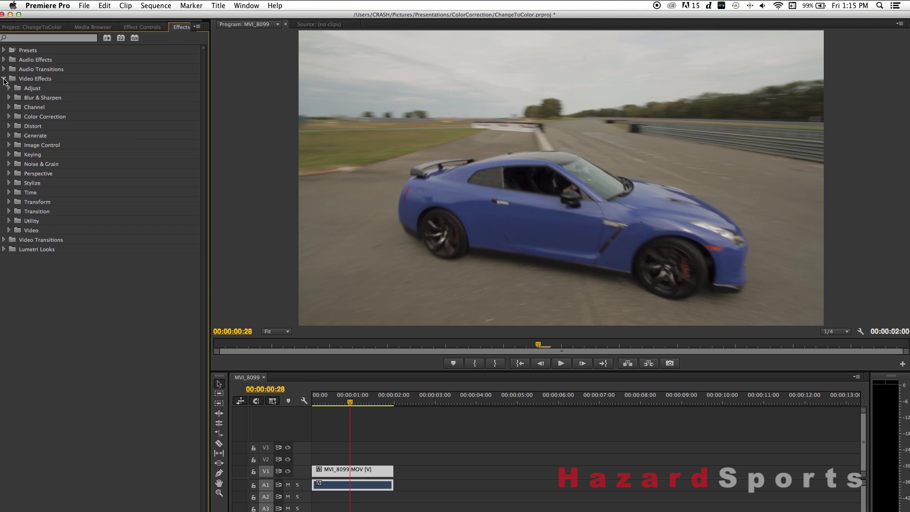
left_click(9, 117)
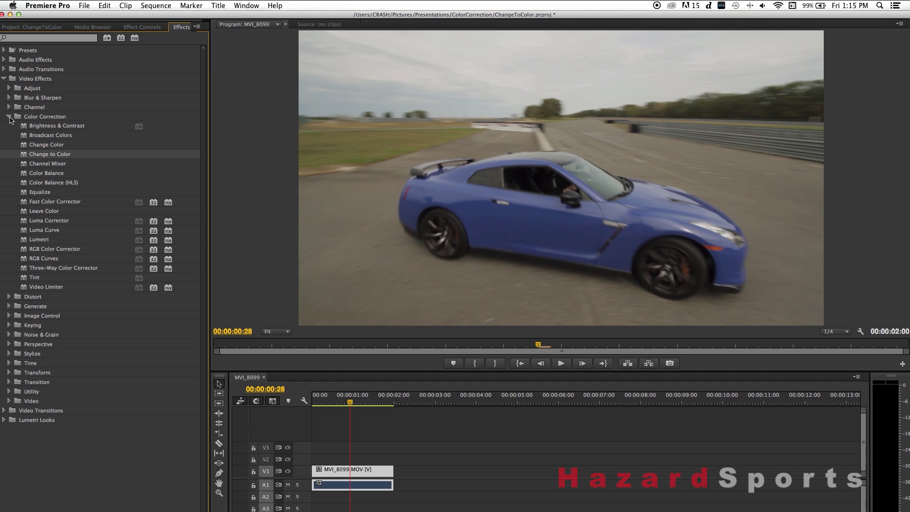
double_click(50, 154)
left_click(141, 28)
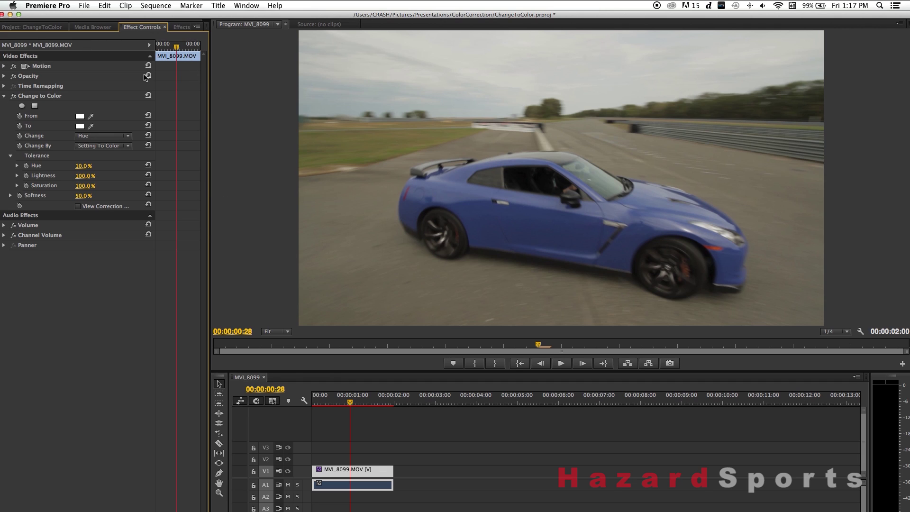
key("super+Tab")
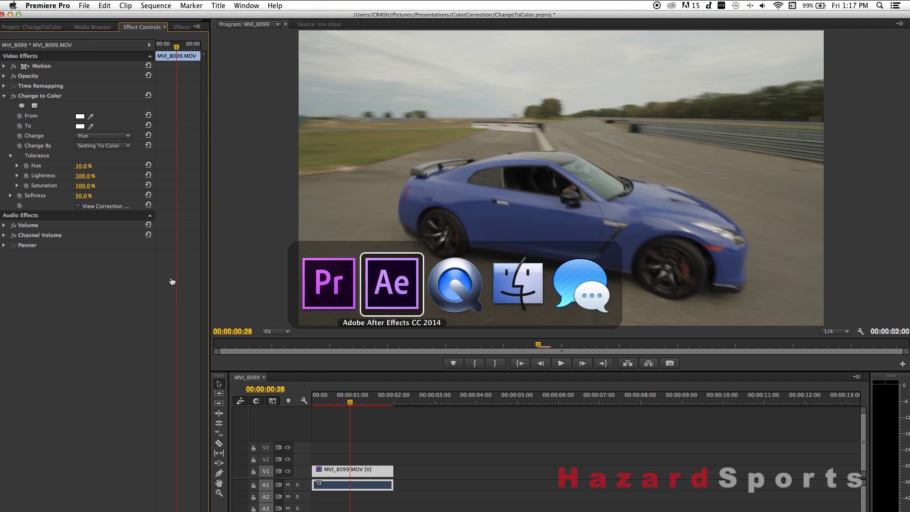
Add Change to Color to the MVI_8099 layer and scrub to a frame where the car looks large.
left_click(202, 6)
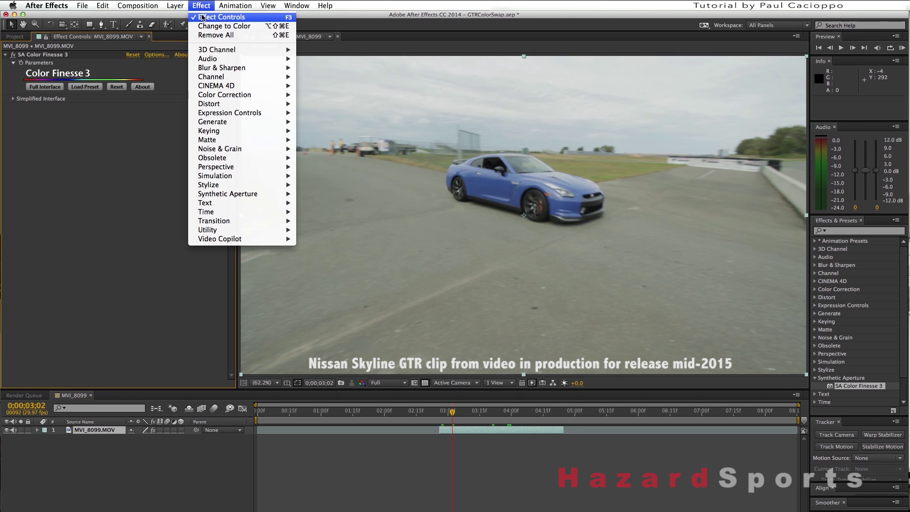
mouse_move(226, 97)
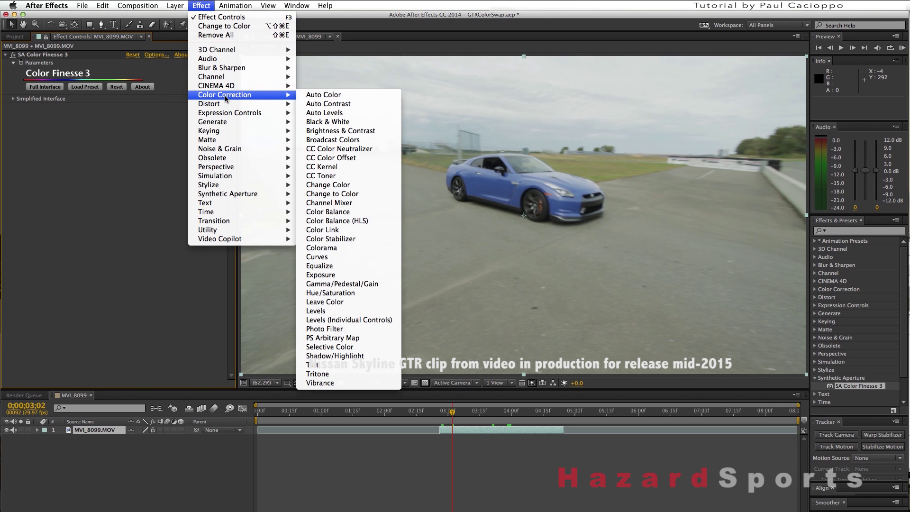
left_click(357, 195)
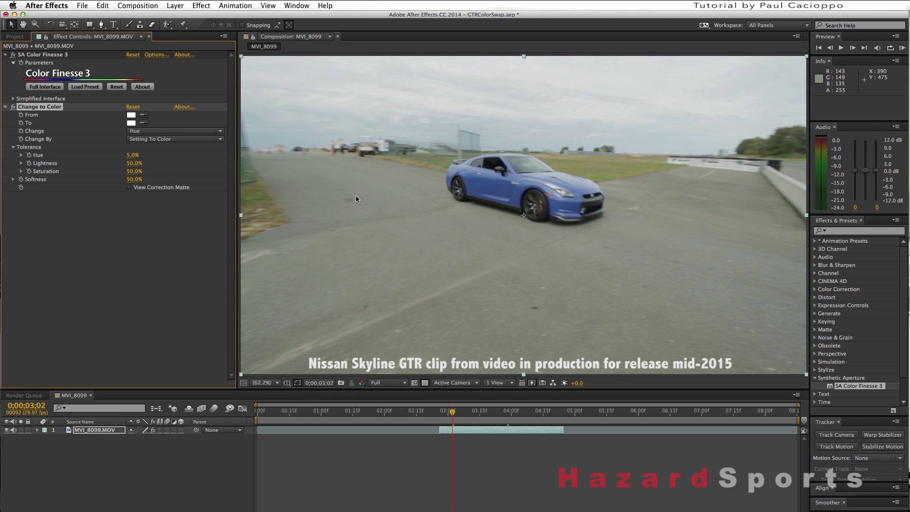
left_click_drag(453, 415, 511, 415)
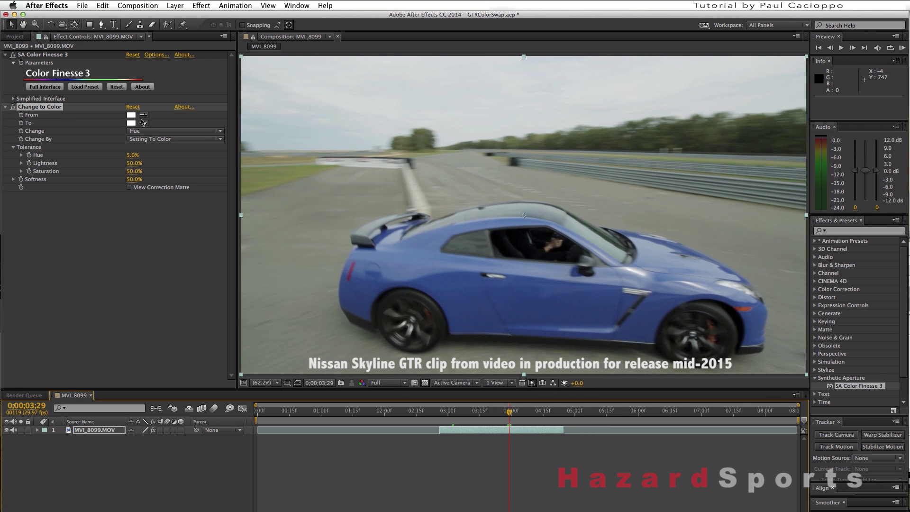
left_click(145, 116)
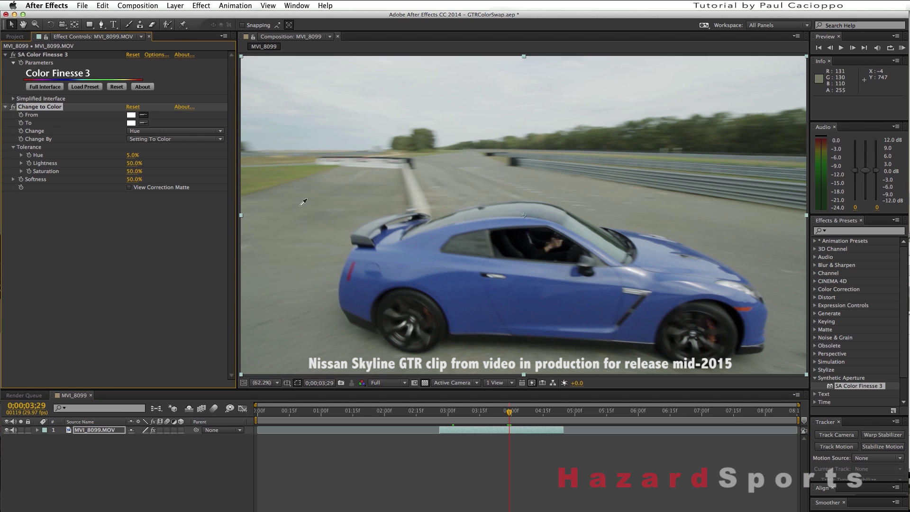
Map the car's sampled blue to purple 770FC4, then preview it from 0;00;02;27.
left_click(537, 292)
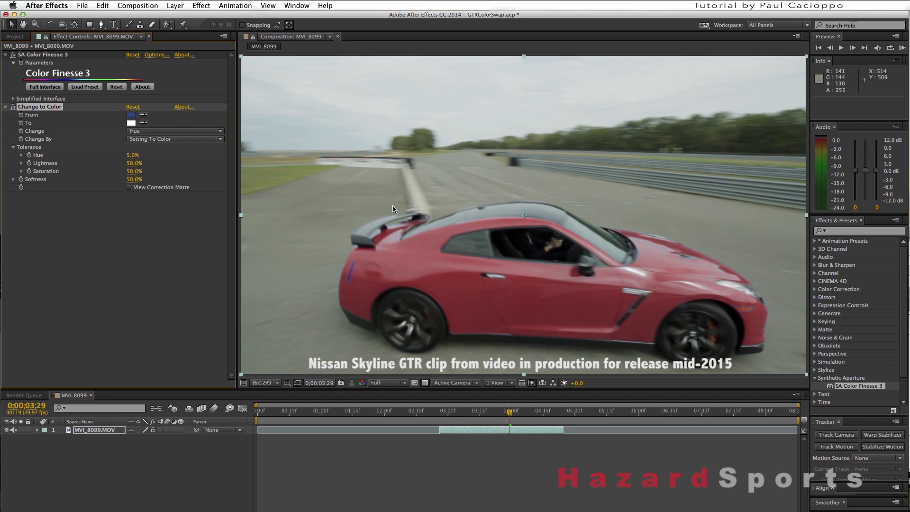
left_click(130, 123)
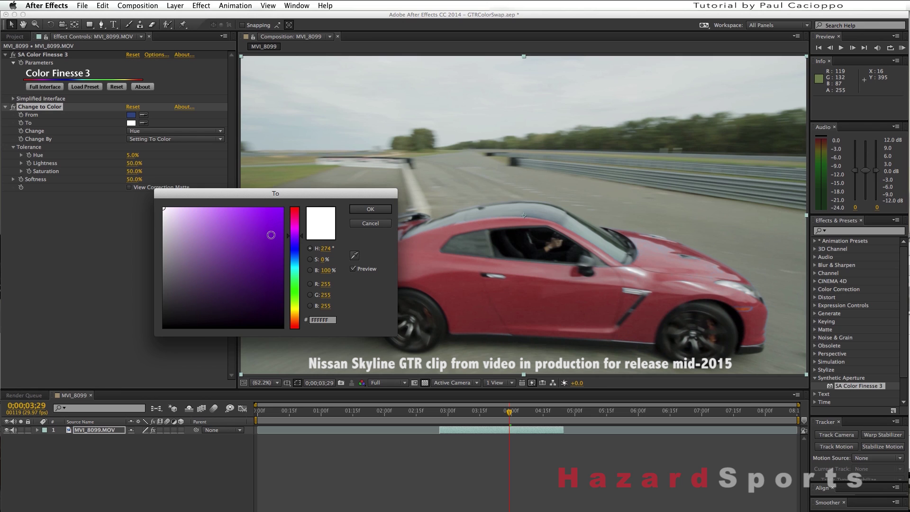
left_click(274, 235)
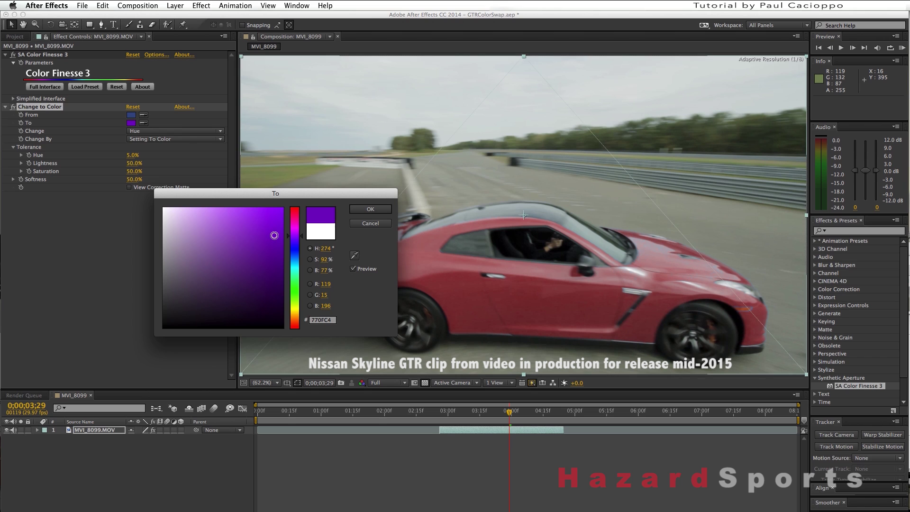
left_click(377, 210)
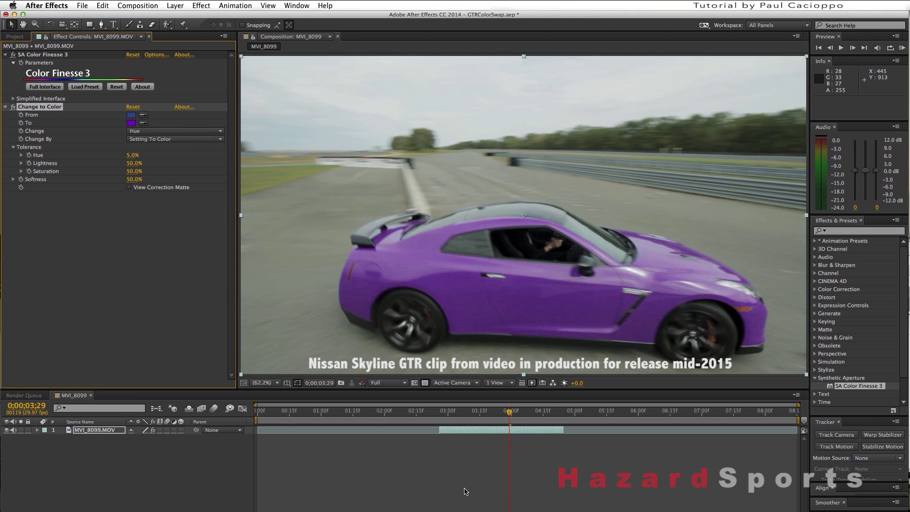
left_click(442, 413)
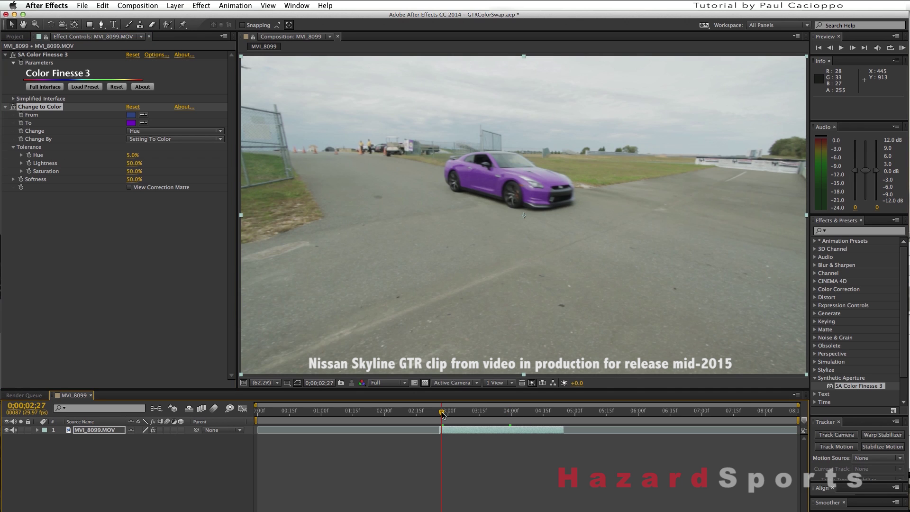
left_click_drag(443, 415, 558, 415)
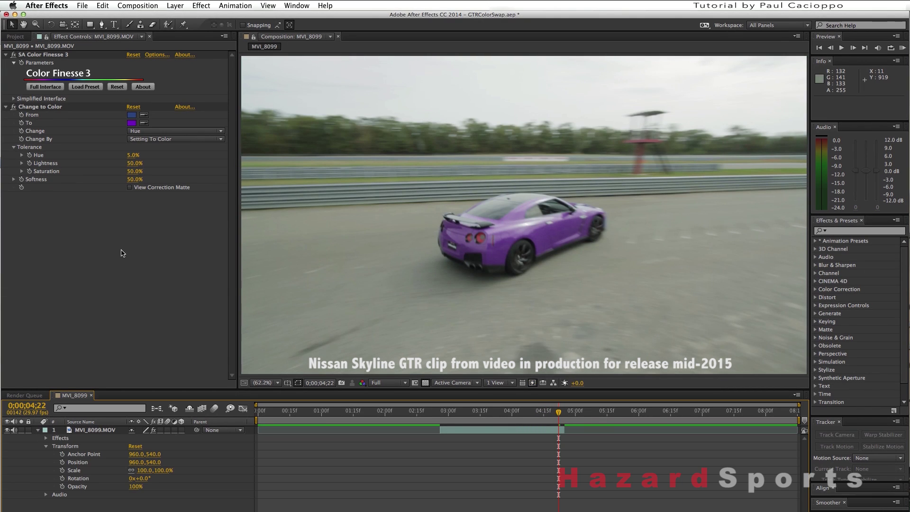
Set a To Color keyframe at 0;00;04;22, then step back to around 0;00;02;26.
left_click(22, 124)
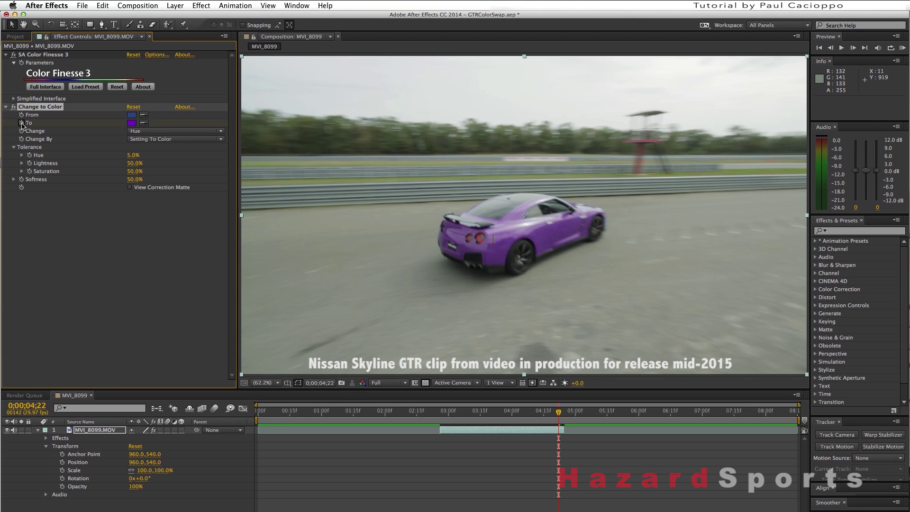
left_click_drag(558, 412, 556, 412)
left_click_drag(488, 414, 448, 415)
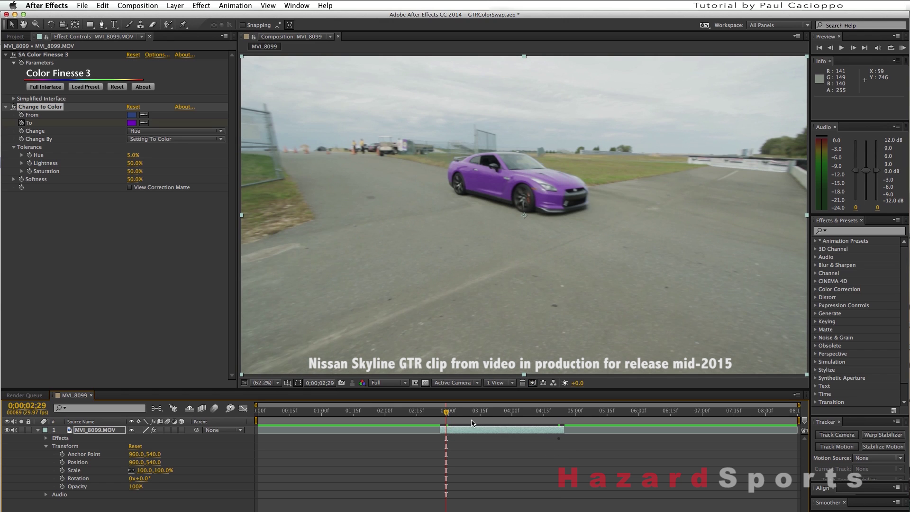
key("Page_Up")
key("Page_Up")
key("Page_Up")
Change the replacement colour to a bright saturated green and preview the car further into the clip.
left_click(132, 123)
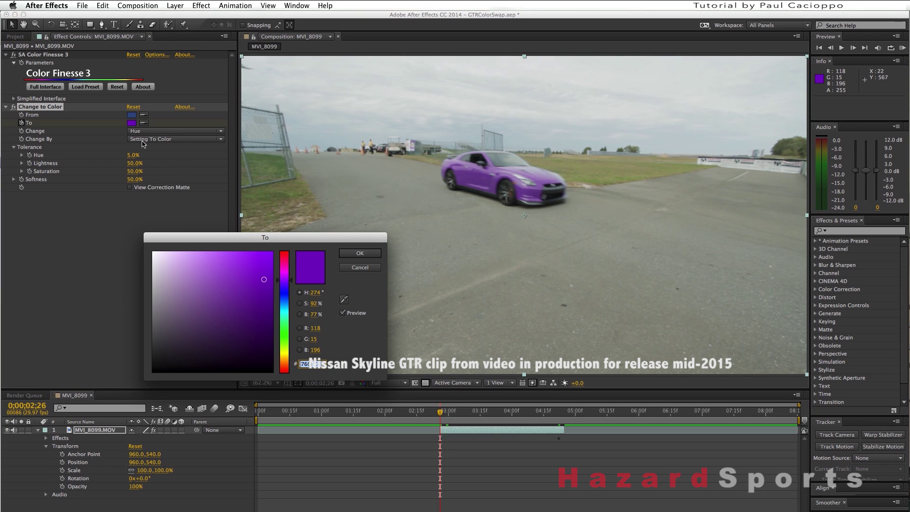
left_click(288, 342)
left_click(270, 259)
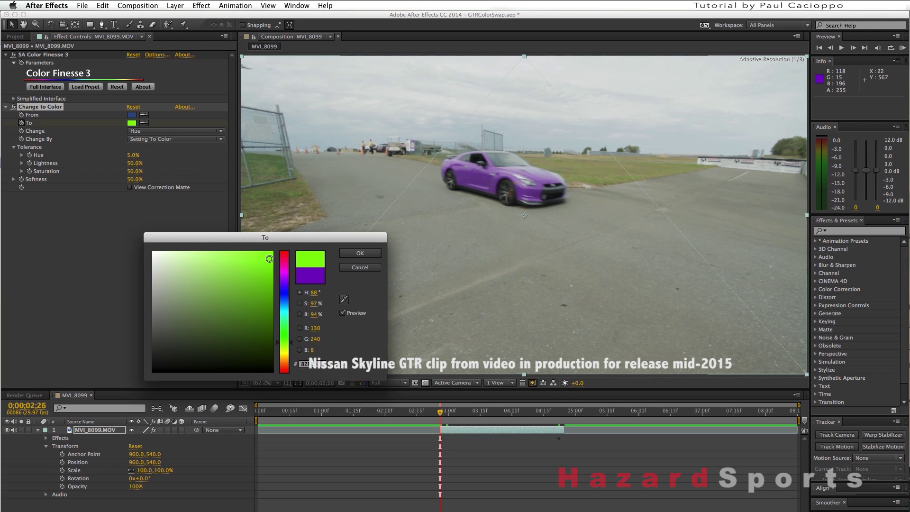
left_click(359, 255)
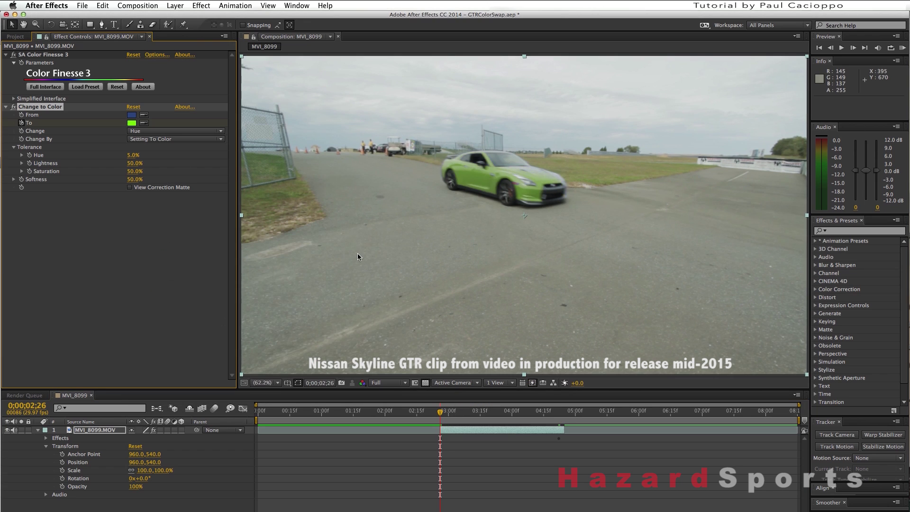
left_click_drag(441, 414, 565, 420)
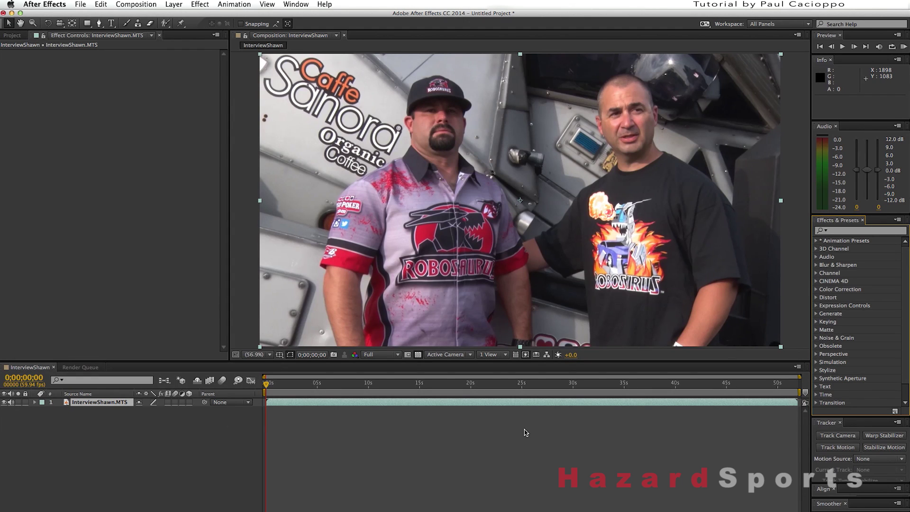
Apply Synthetic Aperture Color Finesse 3 to the InterviewShawn layer.
left_click(526, 403)
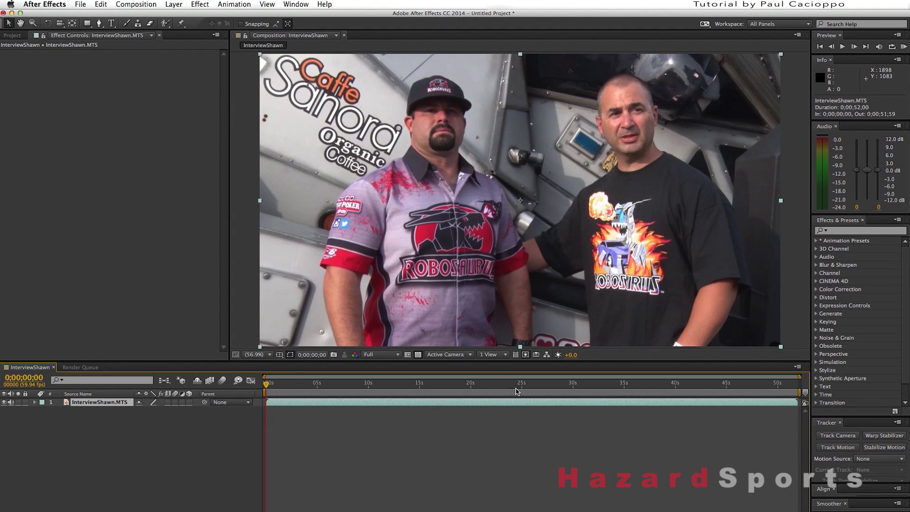
left_click(198, 4)
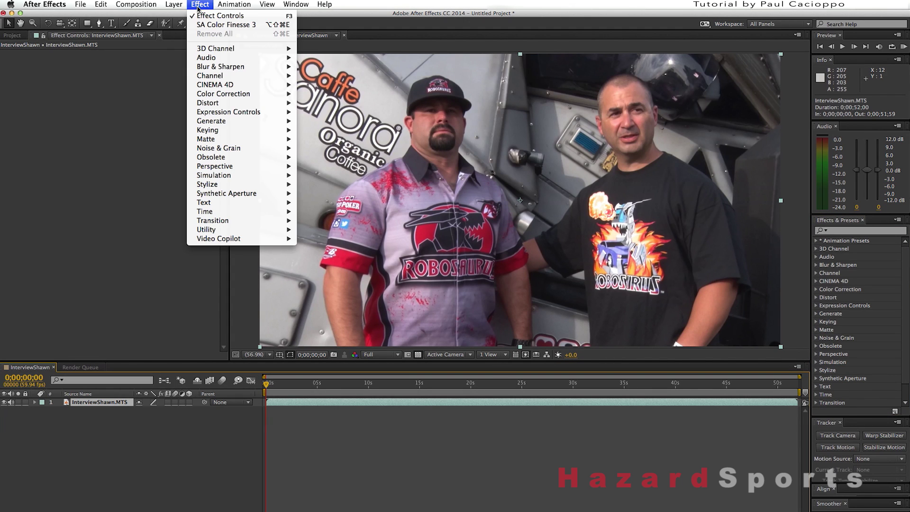
mouse_move(268, 195)
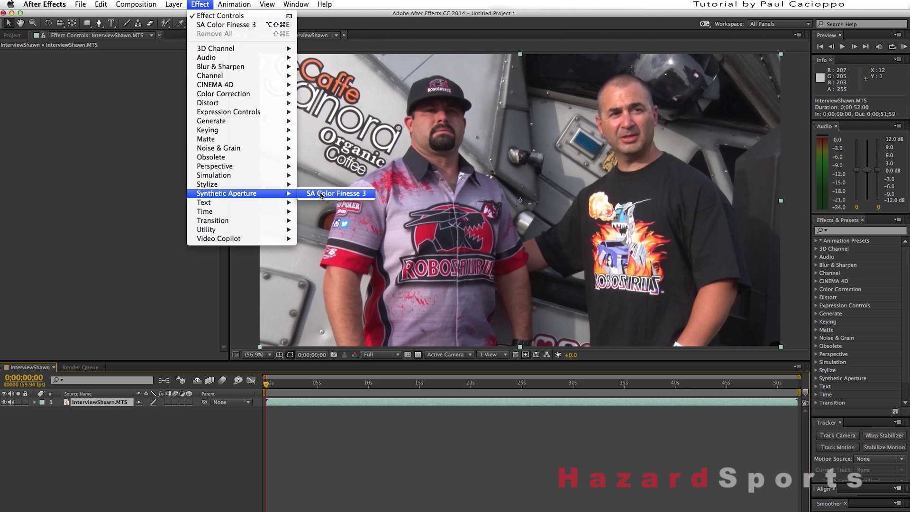
left_click(592, 476)
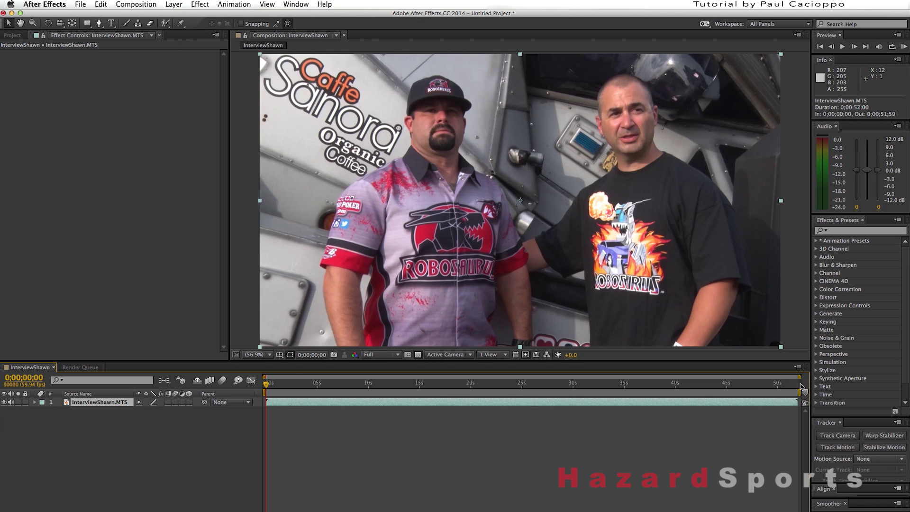
left_click(816, 378)
left_click(841, 387)
left_click_drag(840, 387, 365, 143)
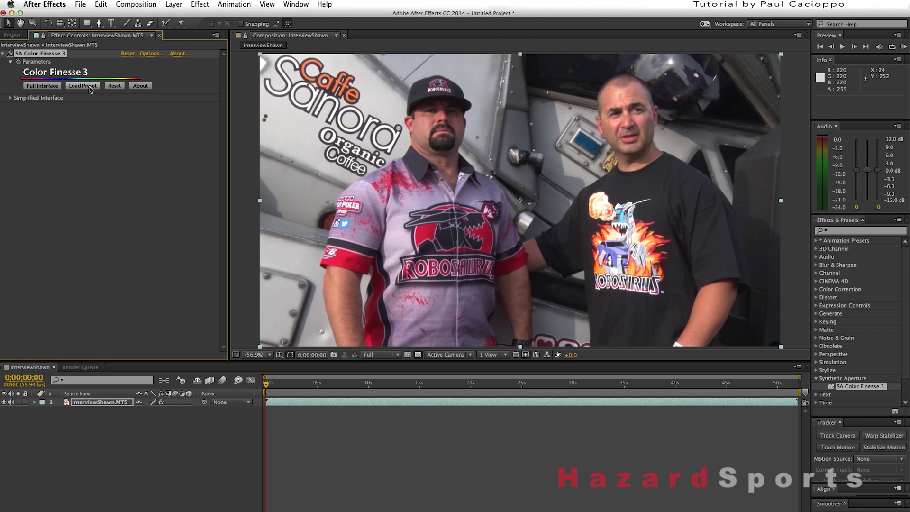
Check the Simplified Interface controls, then launch the full Color Finesse interface.
left_click(12, 98)
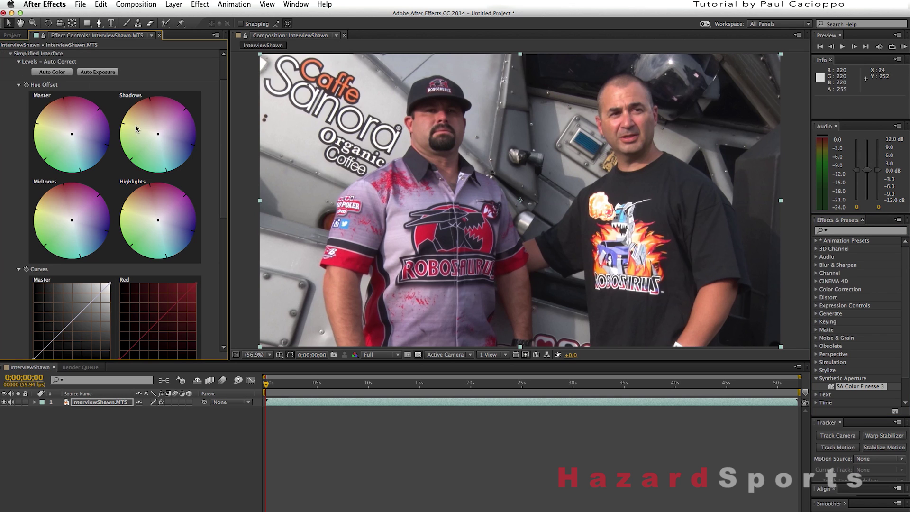
left_click_drag(227, 119, 228, 86)
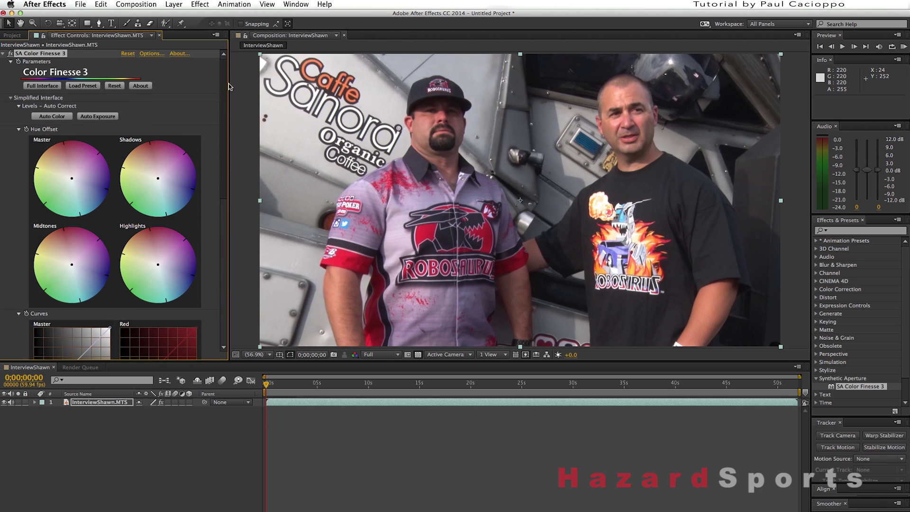
left_click(10, 98)
left_click(39, 86)
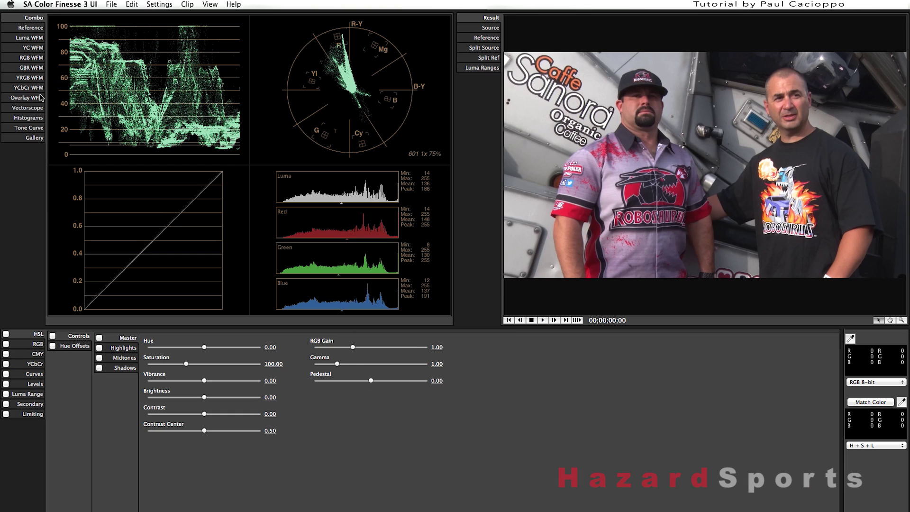
Show the vectorscope at full size and open the Secondary correction controls.
left_click(32, 110)
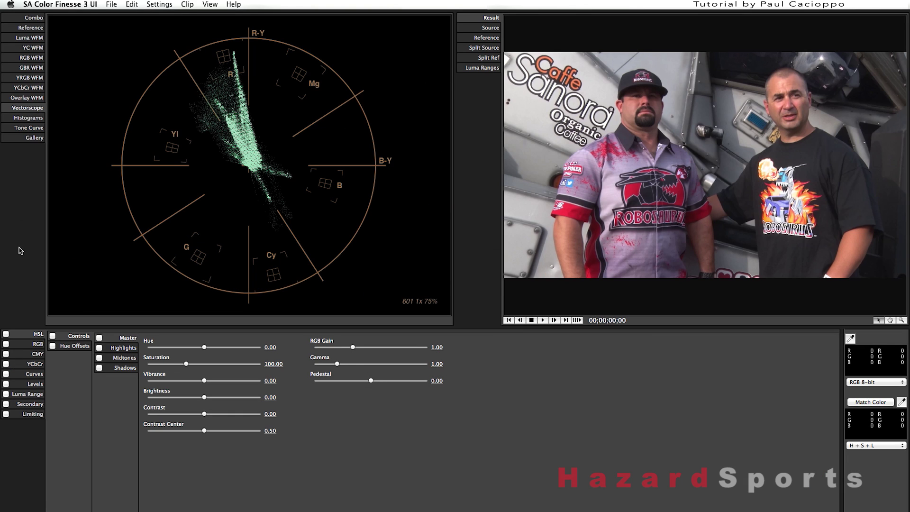
left_click(20, 405)
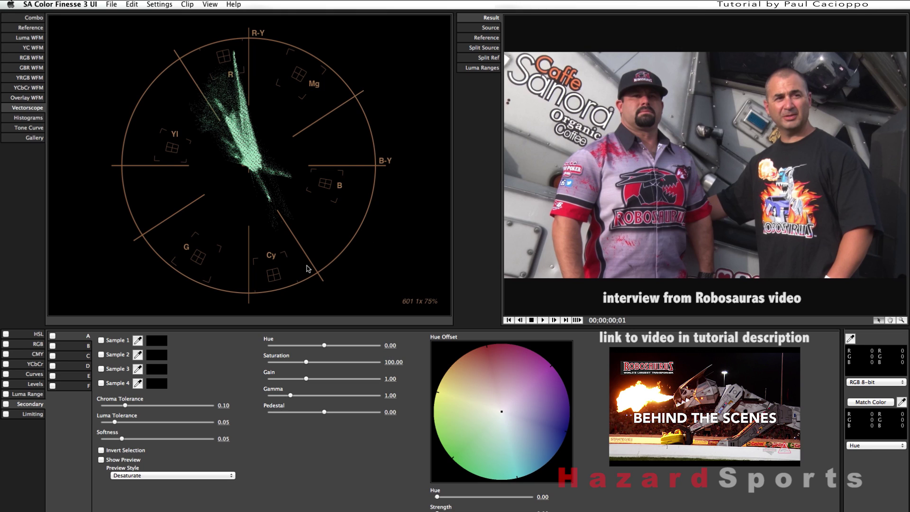
left_click(138, 341)
Sample four reds from the shirt into Samples 1–4.
left_click(638, 187)
left_click(138, 356)
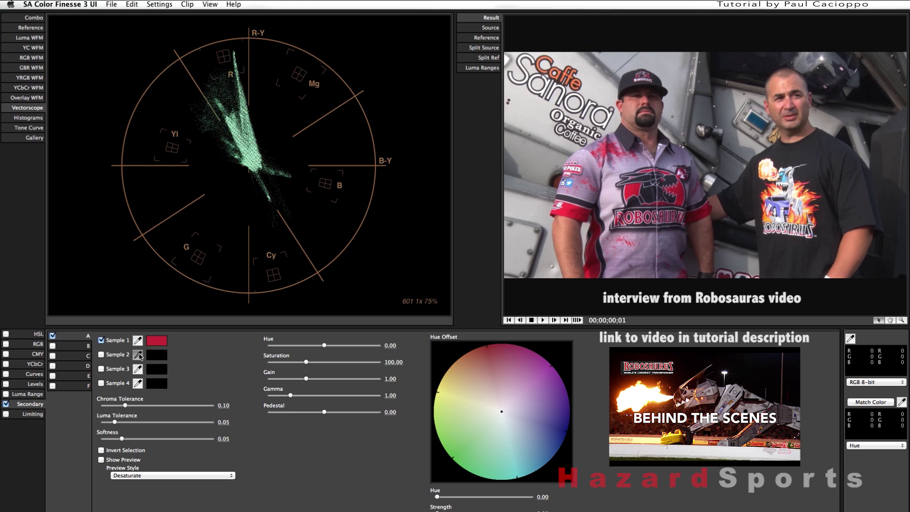
left_click(571, 207)
left_click(138, 370)
left_click(596, 219)
left_click(138, 383)
left_click(711, 207)
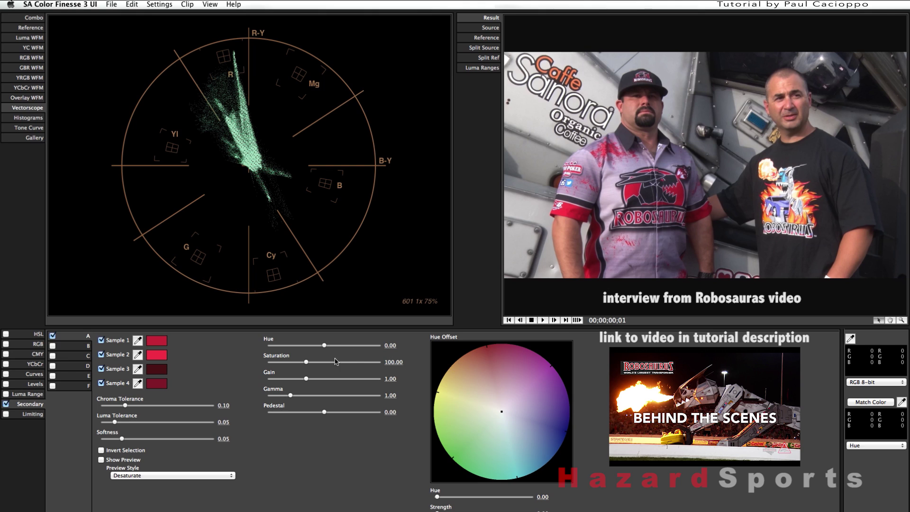
Shift the sampled reds' hue to 20.80 and set Luma Tolerance to 0.09.
left_click_drag(326, 346, 328, 351)
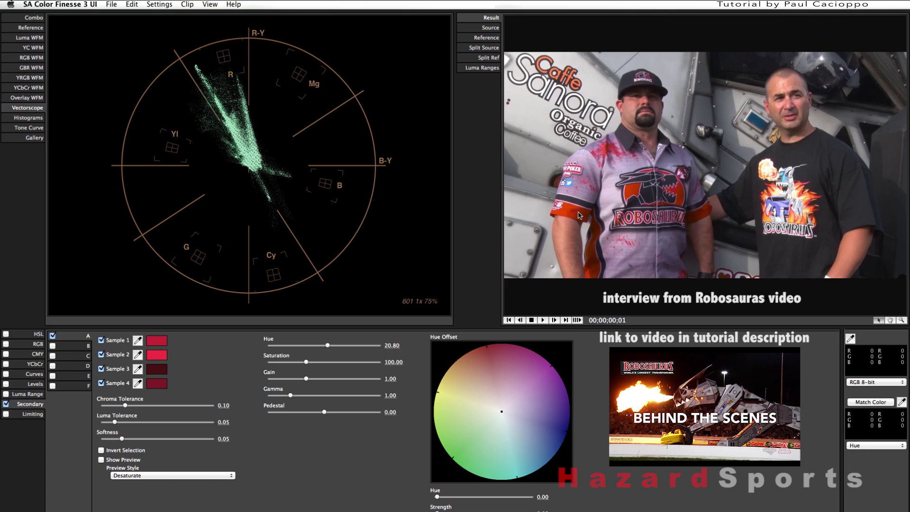
left_click(223, 425)
type(".09")
key("Return")
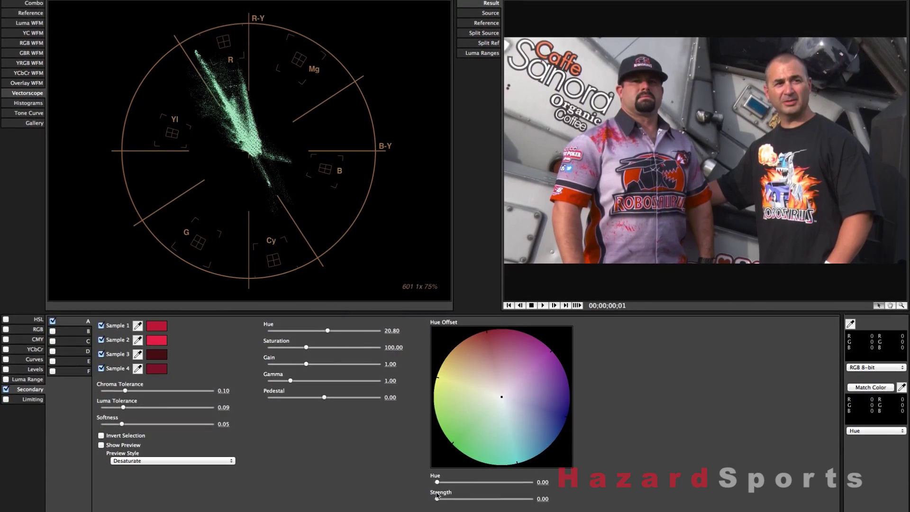
Raise hue offset Strength to 0.16, compare with Split Source, and push the shirt hue toward purple.
left_click_drag(449, 496, 493, 490)
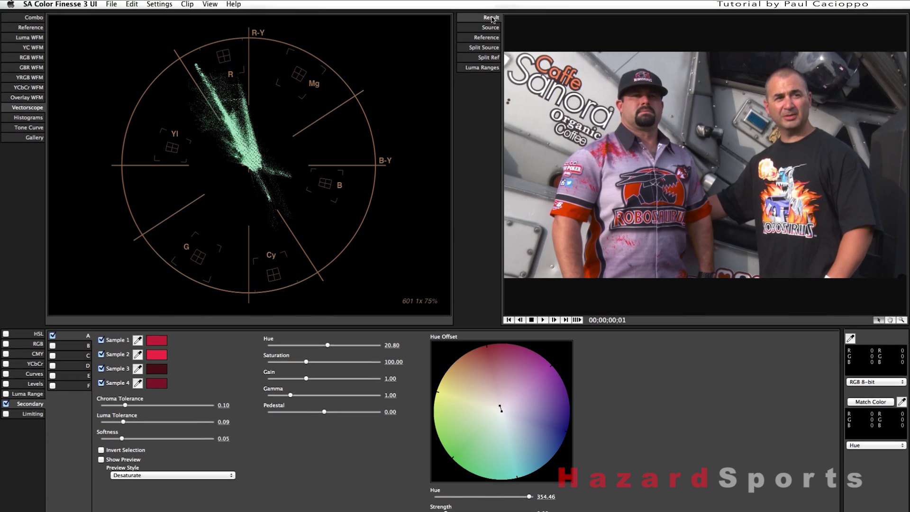
left_click(488, 48)
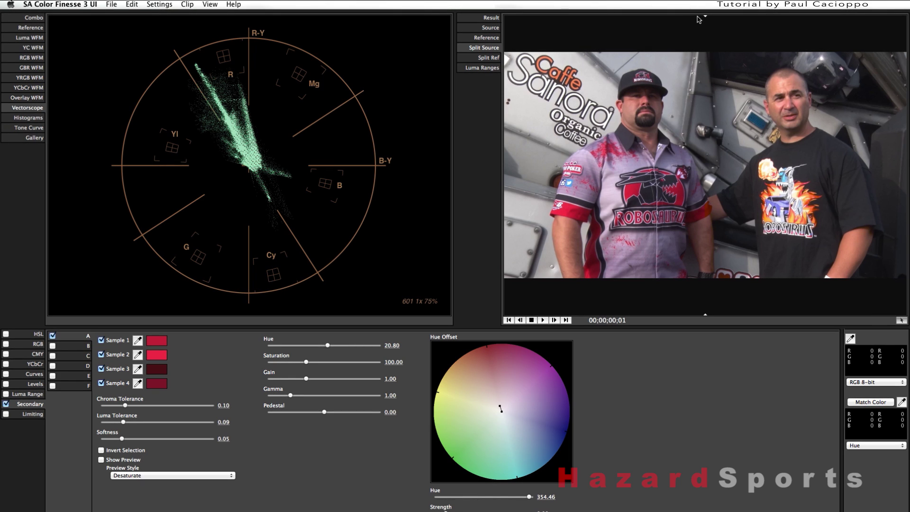
left_click_drag(705, 15, 632, 17)
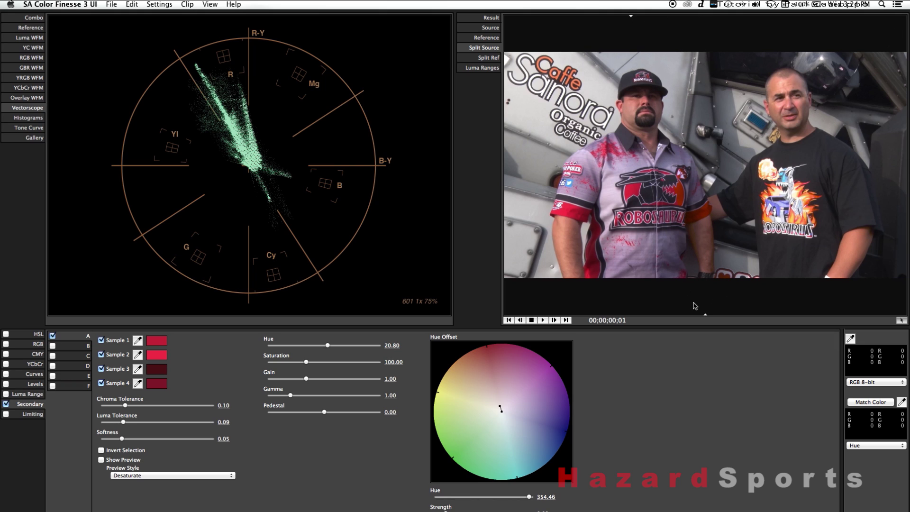
left_click_drag(705, 314, 661, 314)
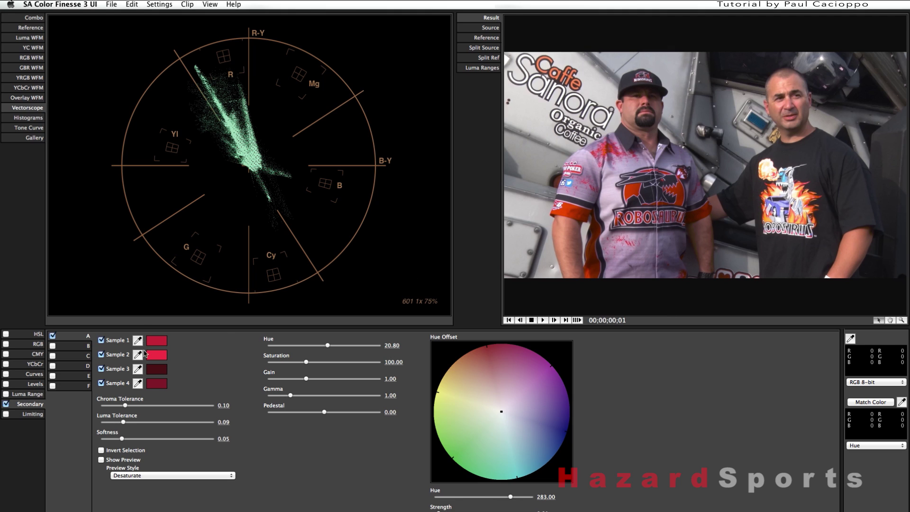
mouse_move(511, 416)
left_mouse_down()
mouse_move(569, 418)
mouse_move(554, 459)
mouse_move(525, 474)
mouse_move(477, 476)
mouse_move(439, 437)
mouse_move(439, 407)
mouse_move(436, 430)
mouse_move(513, 417)
left_mouse_up()
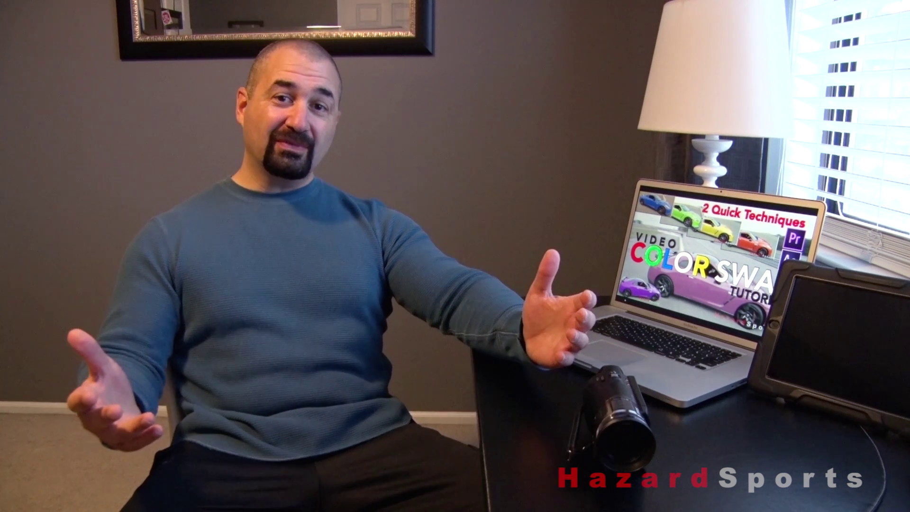